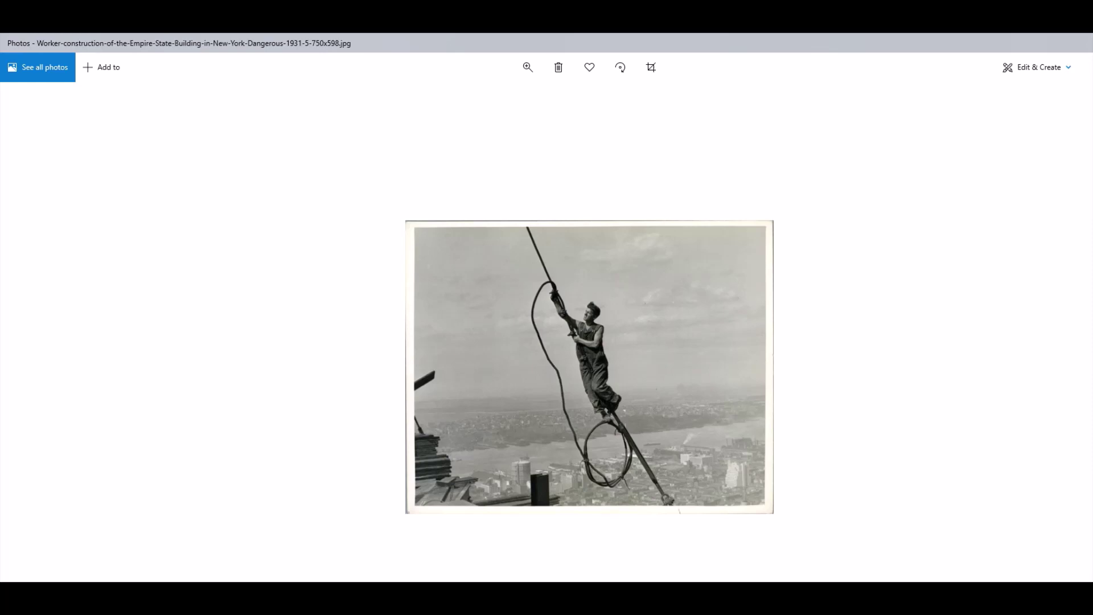
Close the Photos viewer showing the 750 × 598 construction worker photo
key("alt+F4")
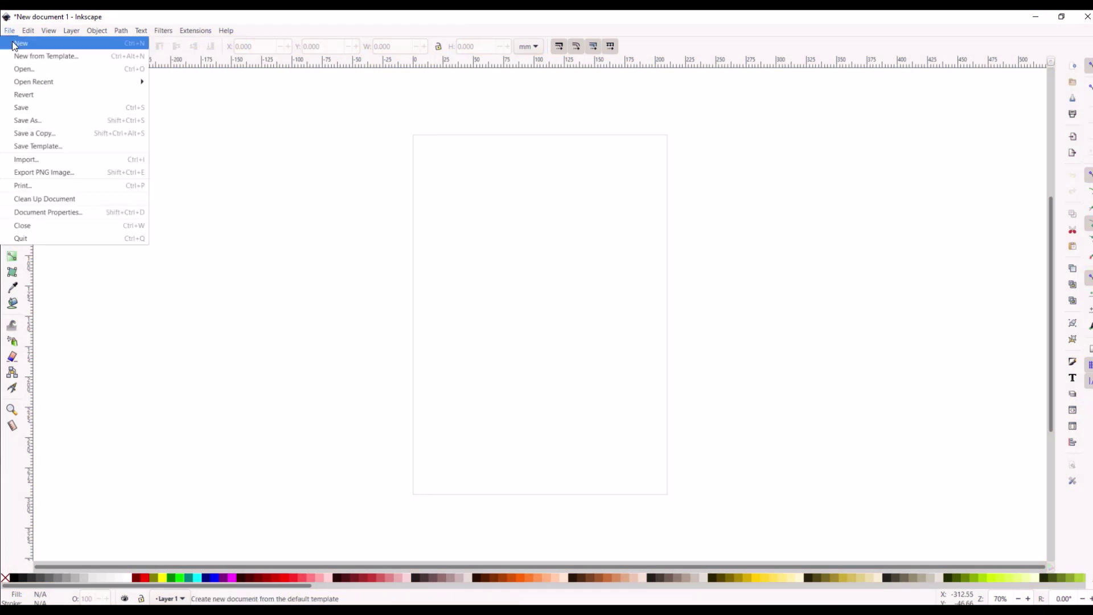
Open the construction worker JPG in Inkscape as an embedded image
left_click(23, 69)
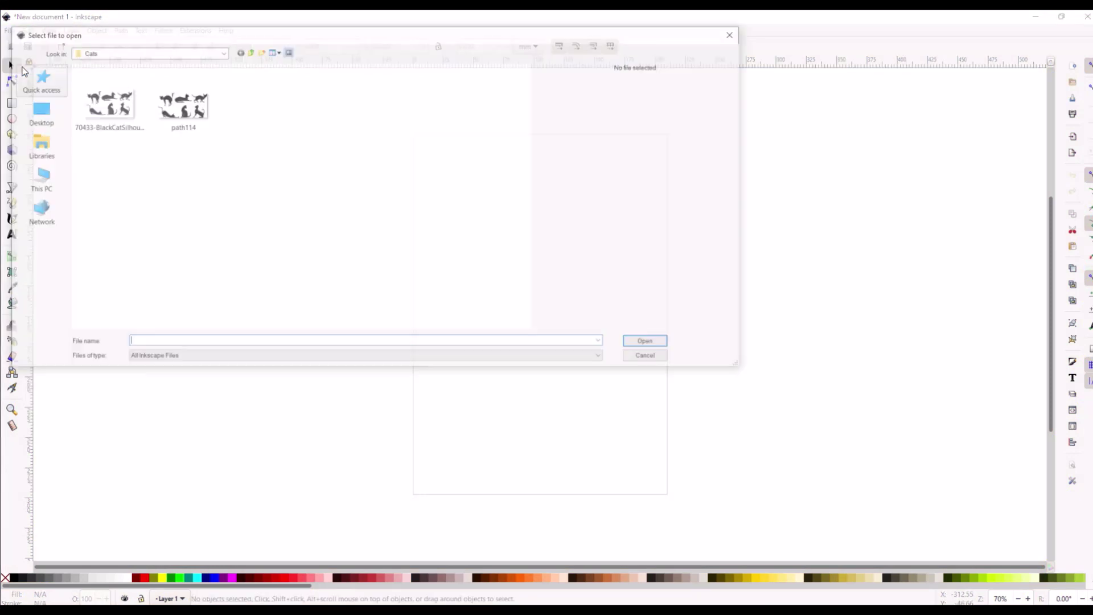
double_click(103, 111)
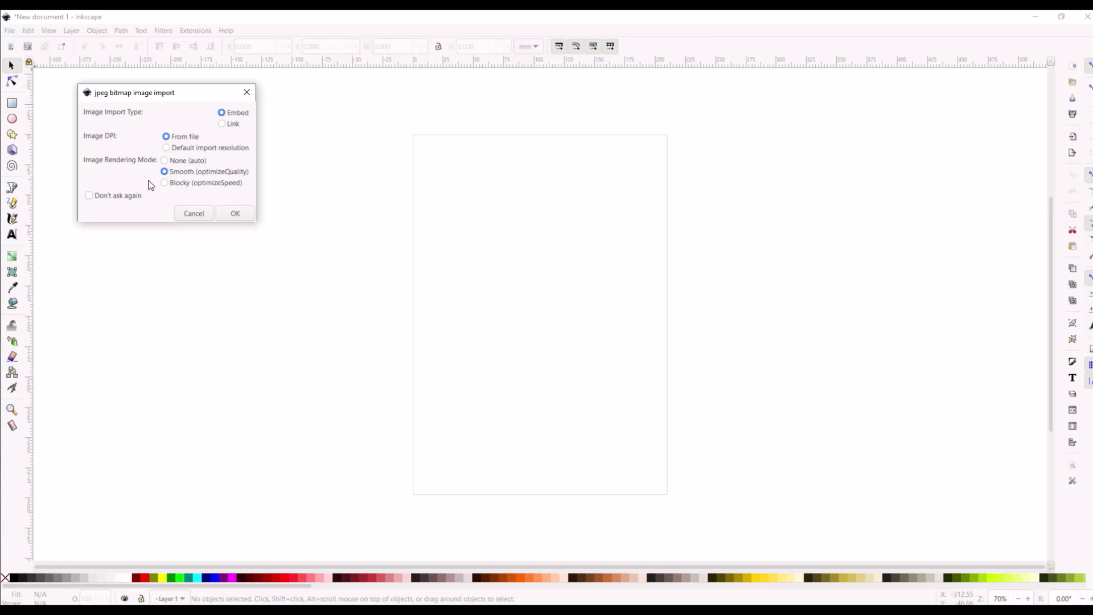
left_click(233, 214)
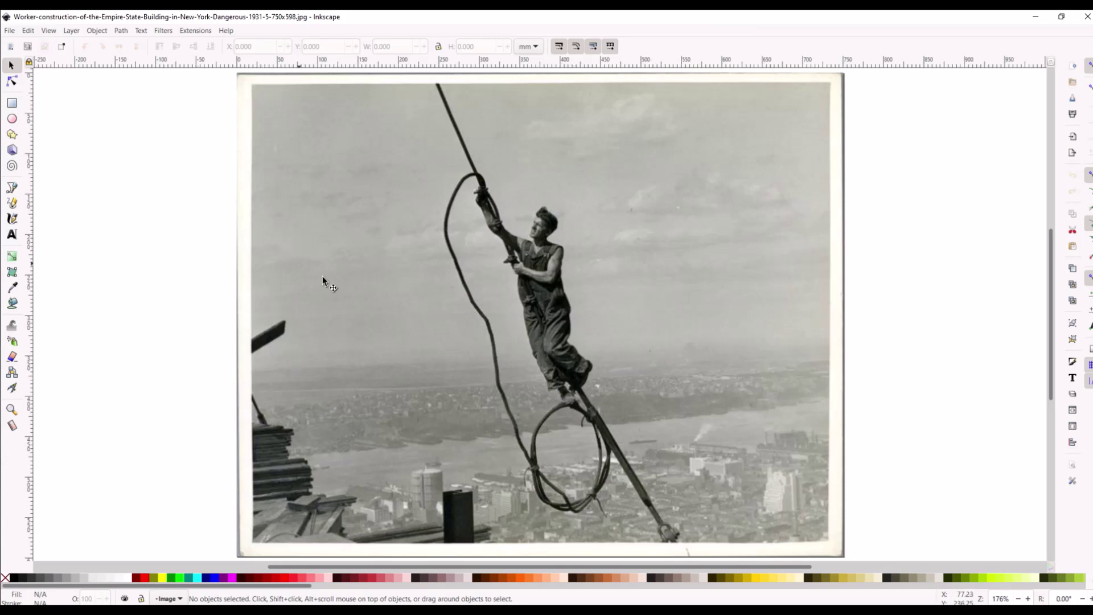
Move the photo left so it overhangs the page edge
left_click(374, 296)
scroll(387, 268, "down", 2, "ctrl")
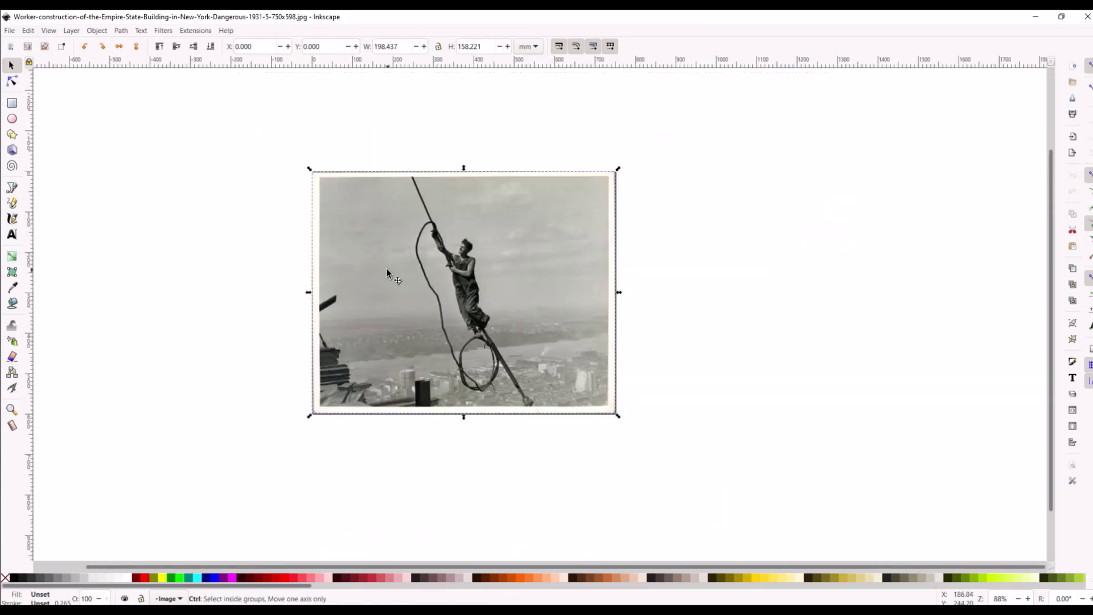
left_click_drag(422, 281, 253, 270)
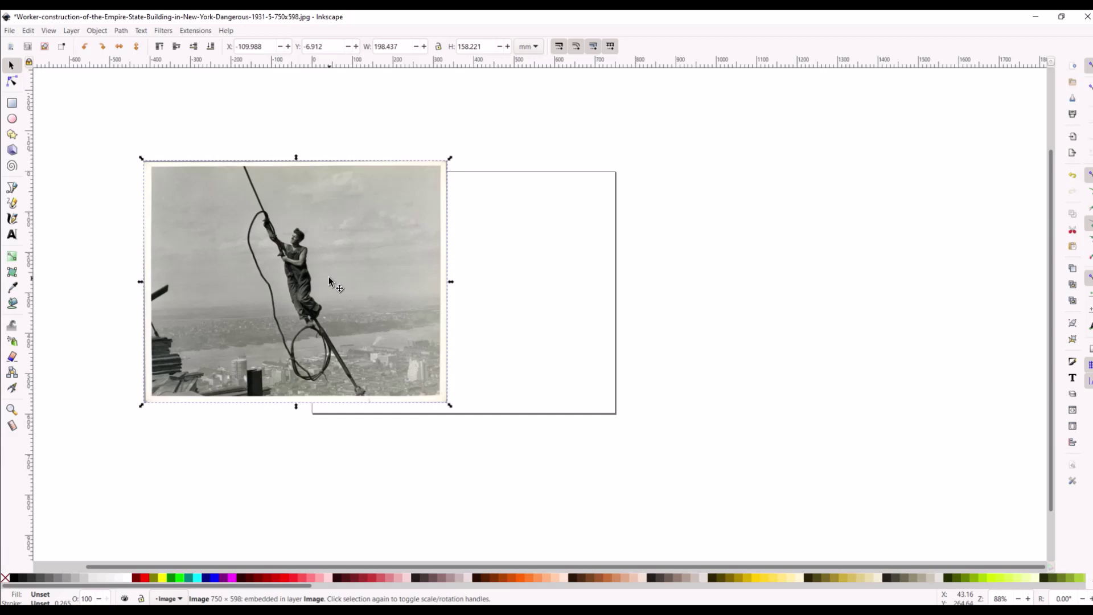
Bring up Export PNG Image with only the photo selected
left_click(1071, 154)
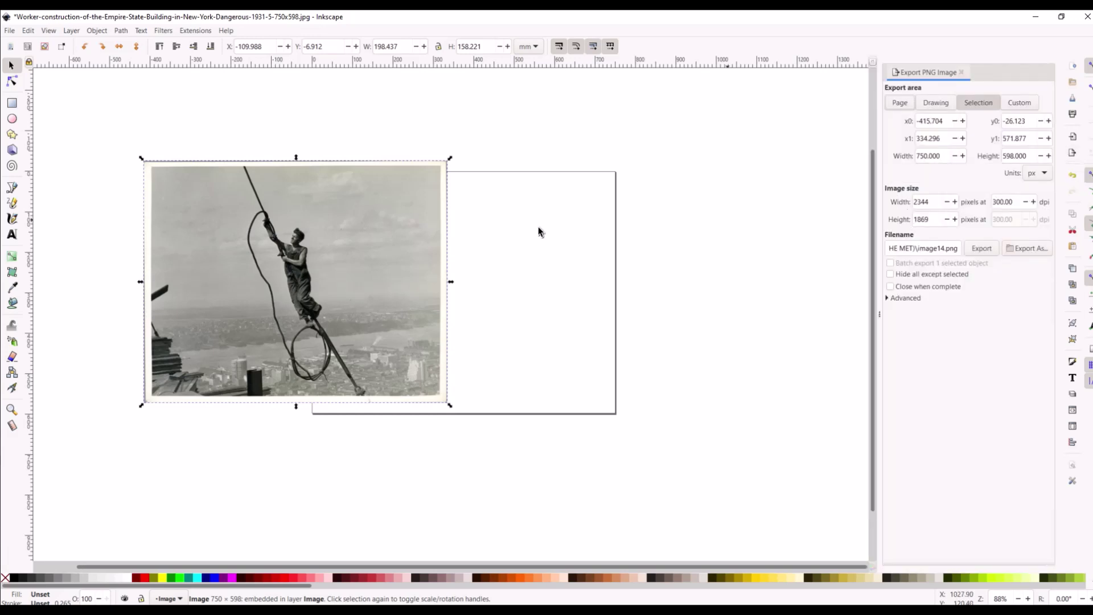
left_click(285, 138)
left_click(292, 230)
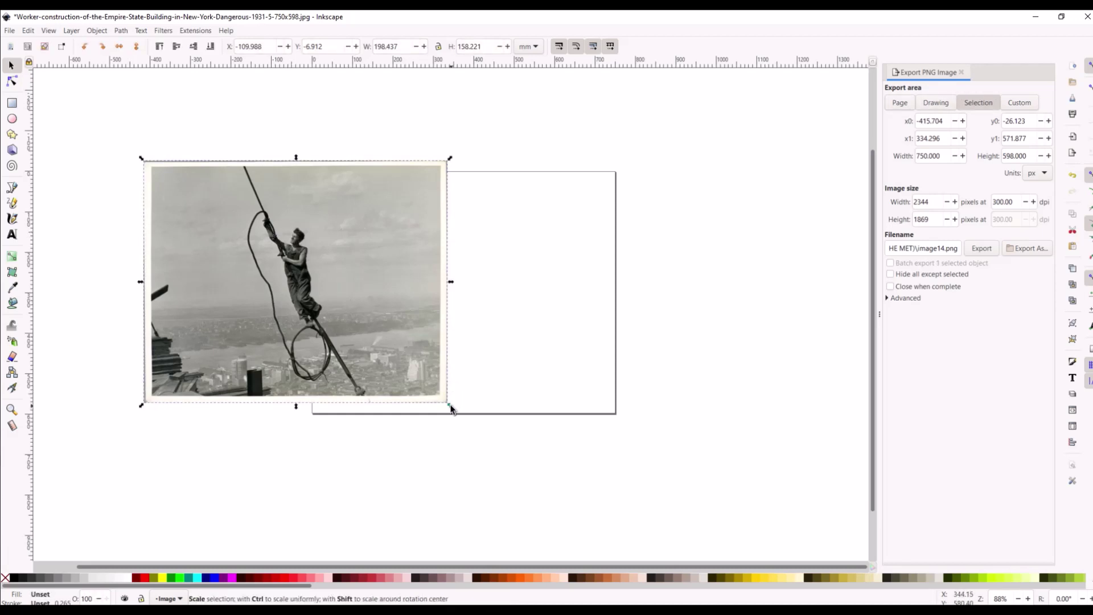
Enlarge the photo proportionally and export it as image14.png at 7890 × 6291 px
left_click_drag(451, 406, 654, 547)
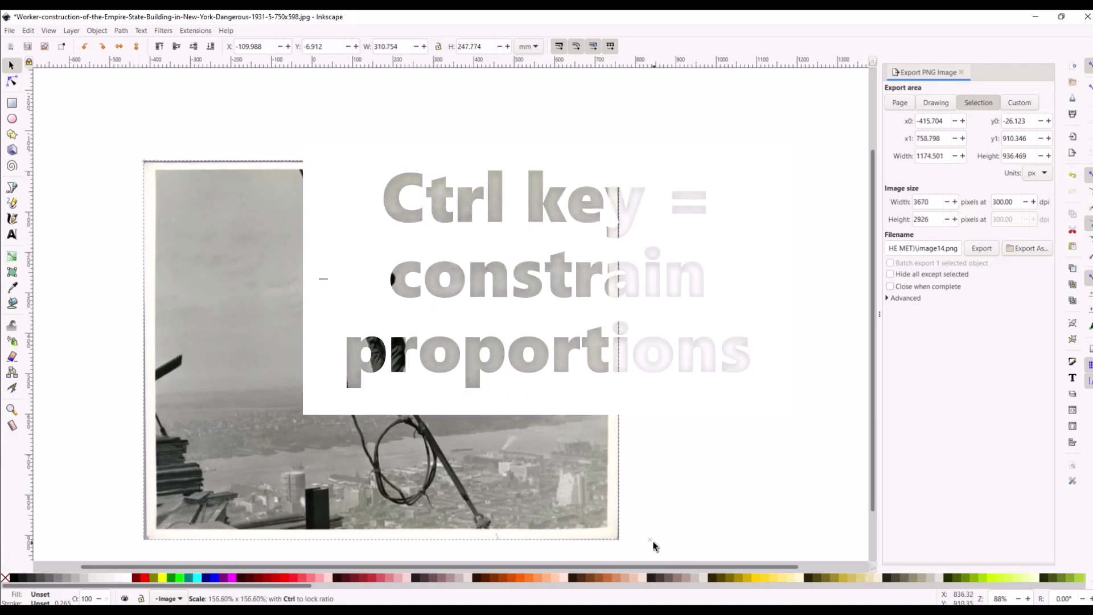
key("minus")
key("minus")
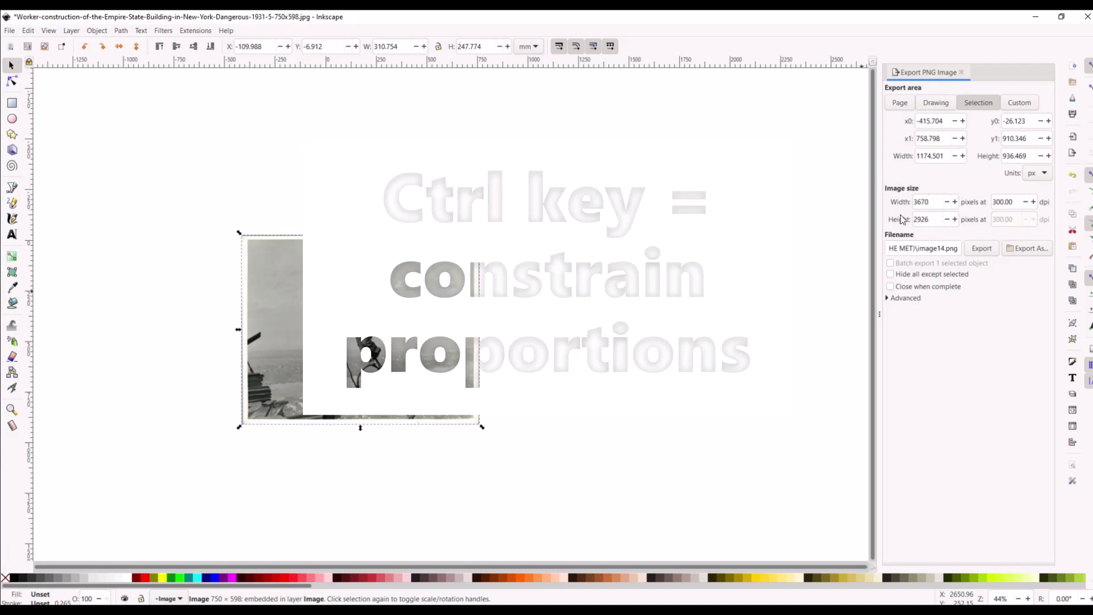
left_click_drag(484, 427, 633, 533)
left_click_drag(611, 235, 775, 159)
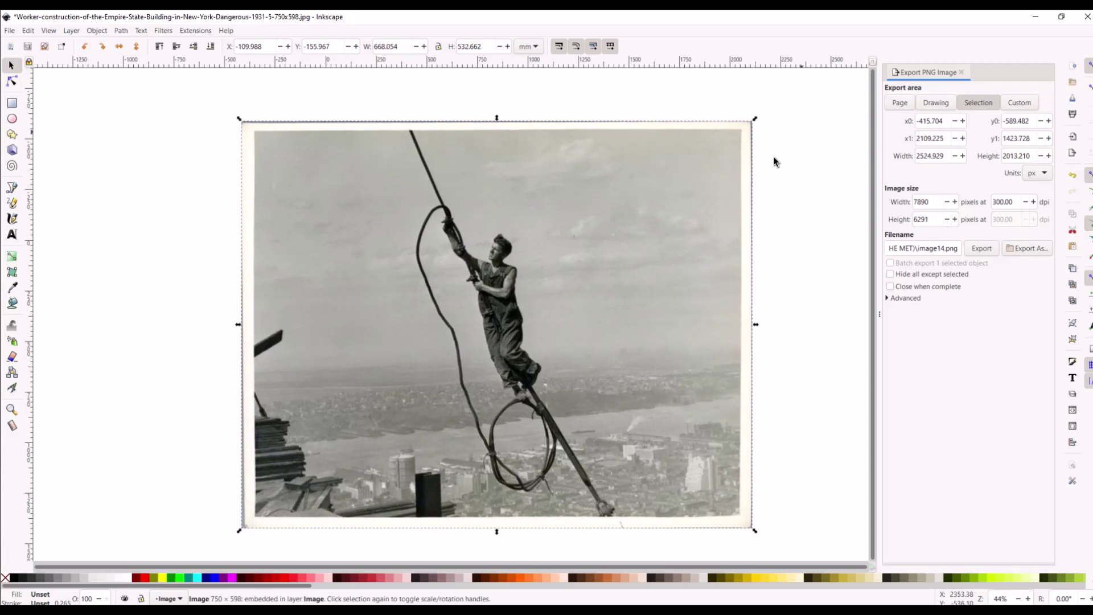
left_click(982, 249)
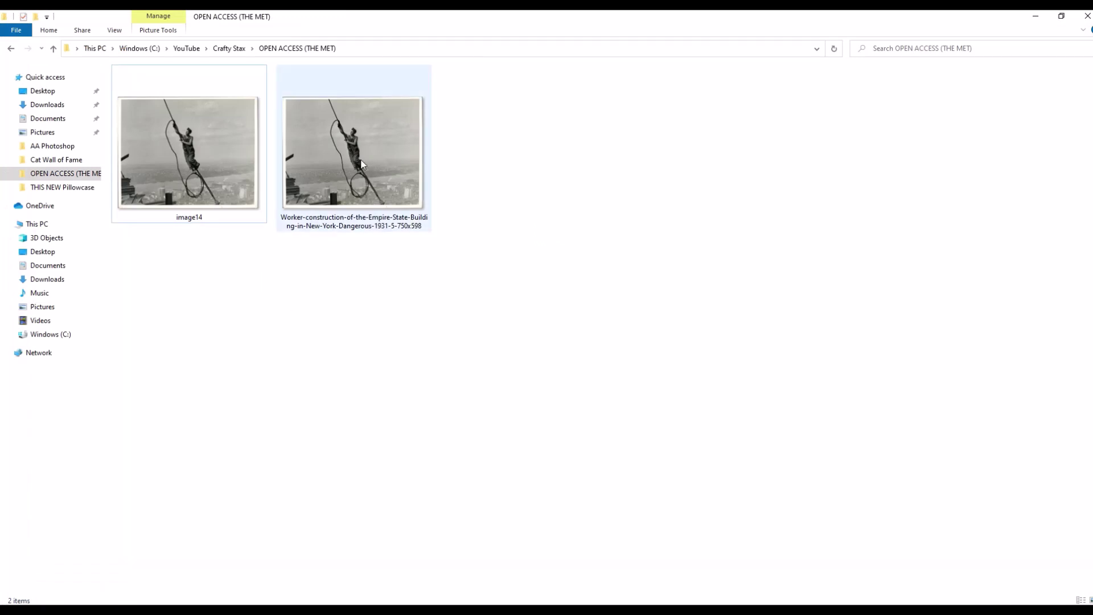
Compare thumbnail details, confirming image14.png is 7890 × 6291 px and 9.73 MB
mouse_move(362, 164)
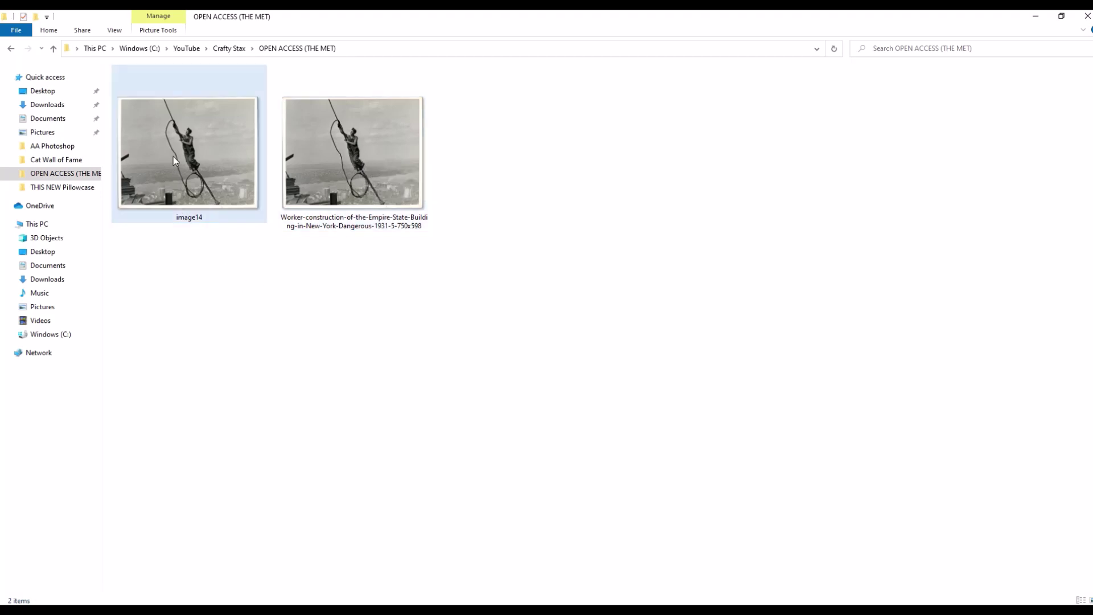
mouse_move(173, 160)
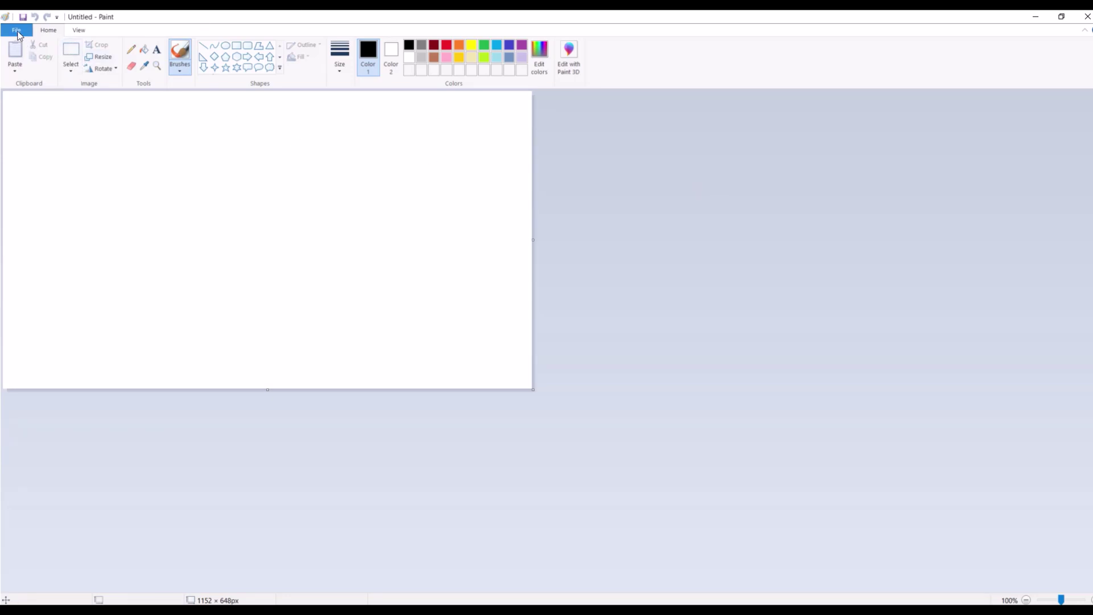
Open the 750 × 598 worker JPG in Paint, zooming to 200% and back to 100%
left_click(18, 35)
left_click(25, 73)
double_click(513, 259)
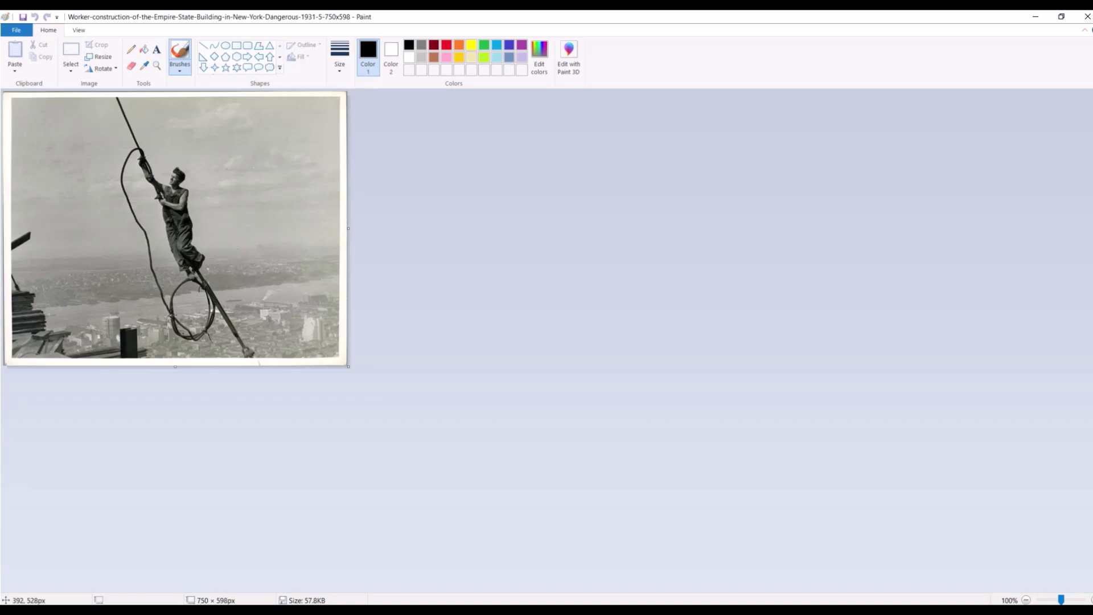
scroll(249, 218, "up", 1)
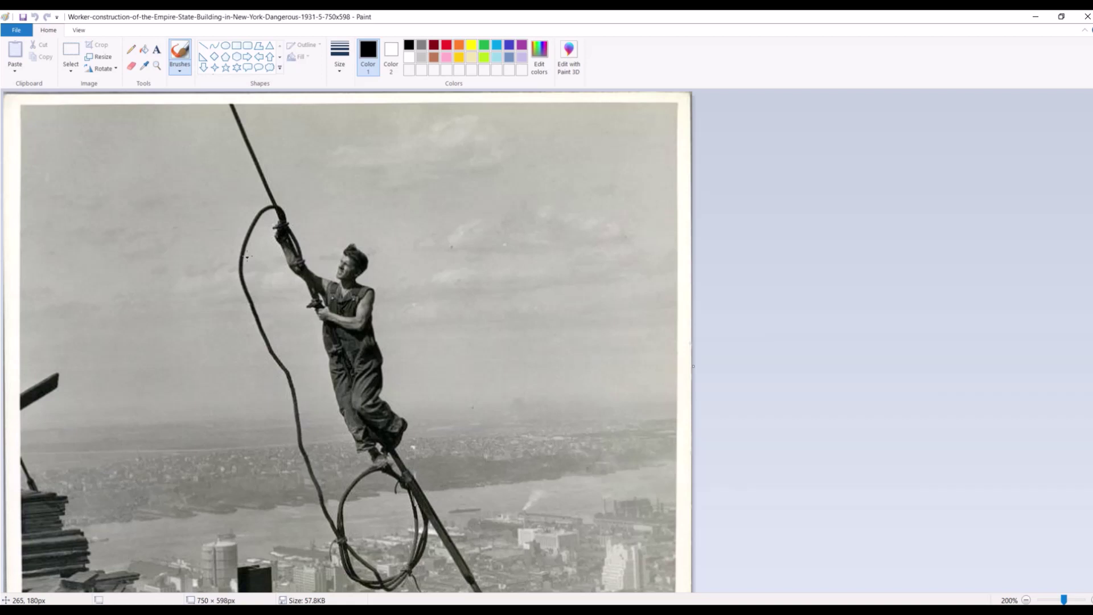
scroll(246, 256, "down", 1)
scroll(246, 256, "up", 1)
scroll(247, 257, "down", 1)
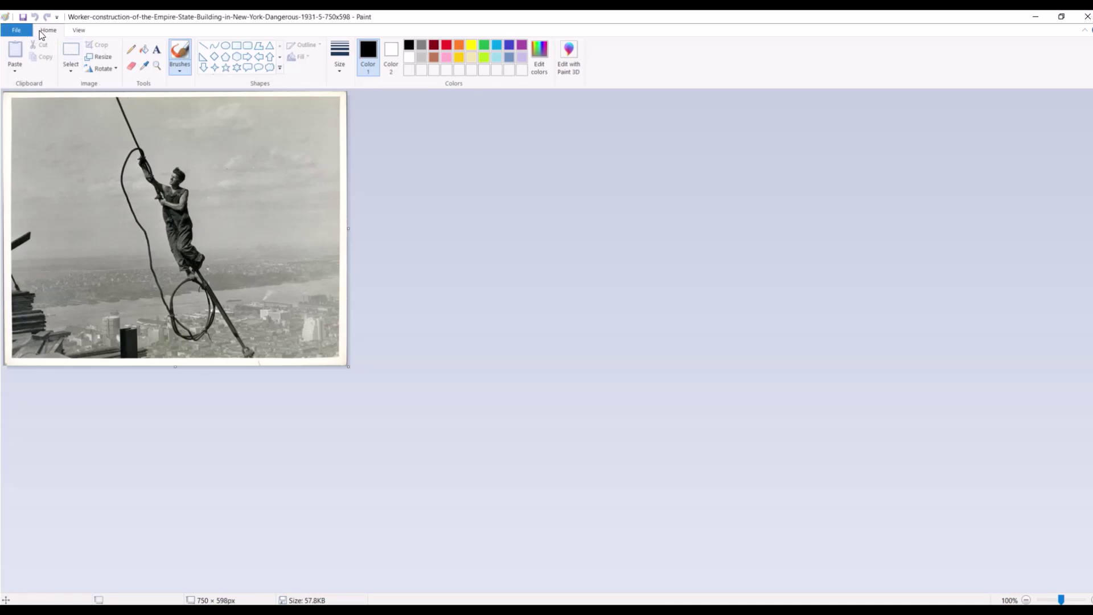
Resize the photo to 200% with aspect ratio locked, giving 1500 × 1196 px
left_click(78, 32)
left_click(51, 32)
left_click(98, 57)
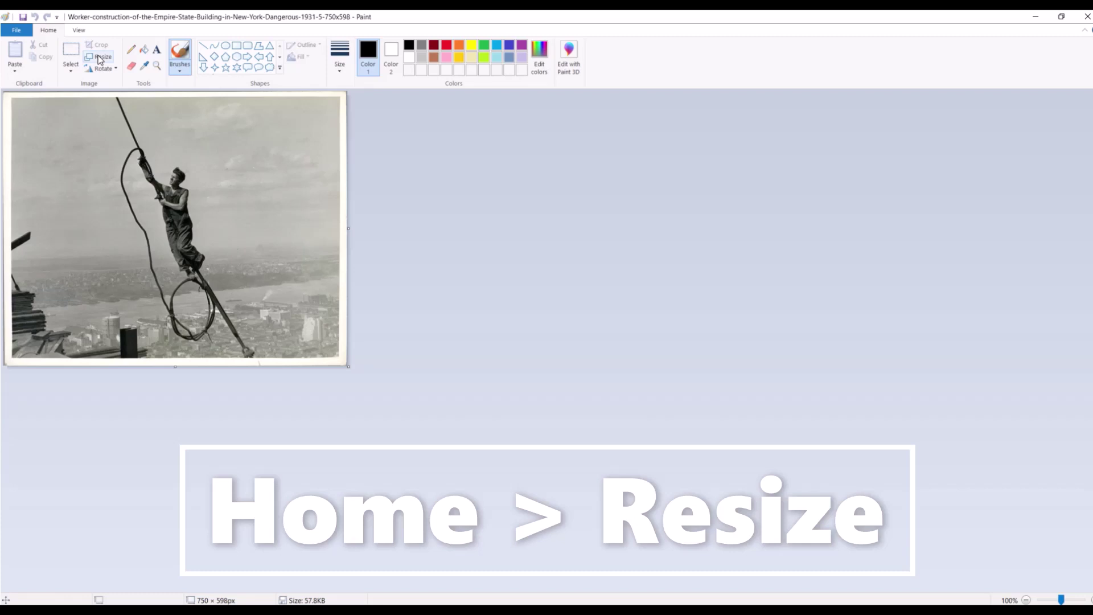
left_click_drag(98, 69, 447, 123)
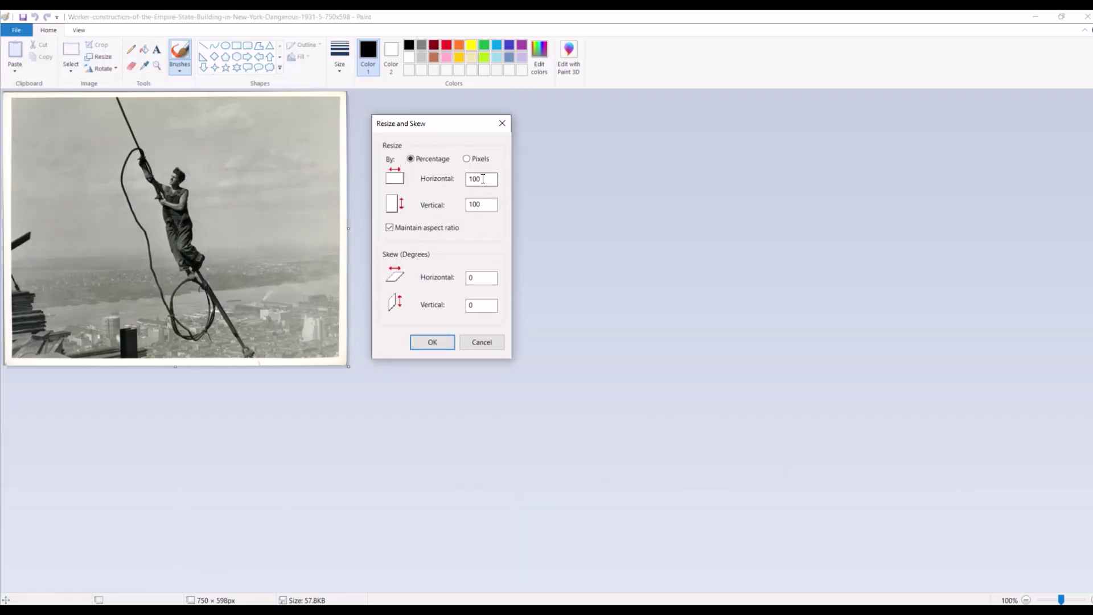
left_click(390, 228)
double_click(483, 178)
type("200")
key("Return")
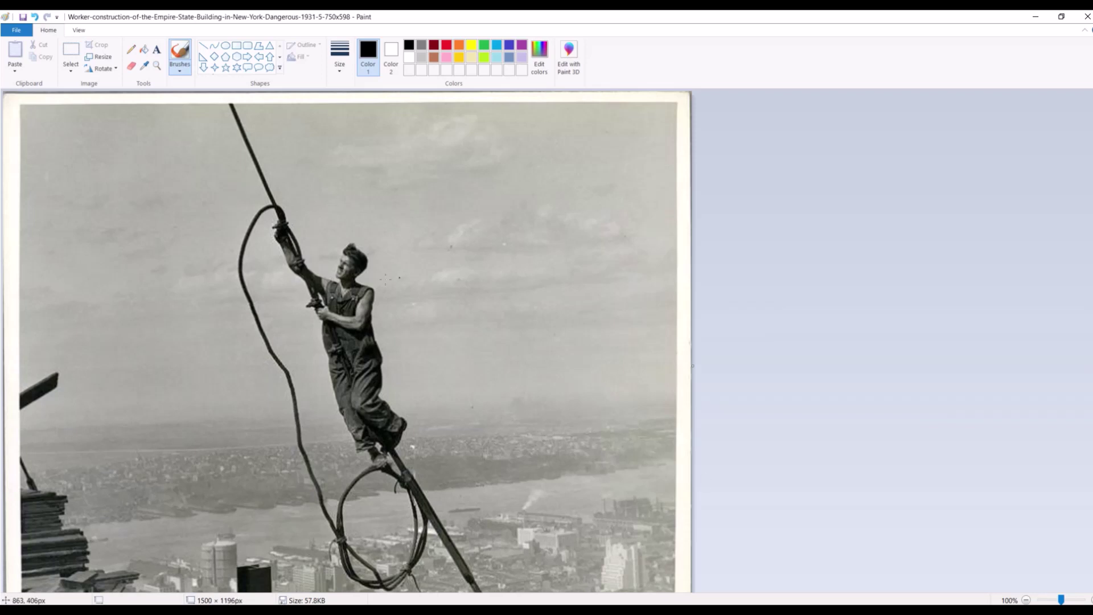
Resize the photo again by 400% to 6000 × 4784 px
left_click(98, 57)
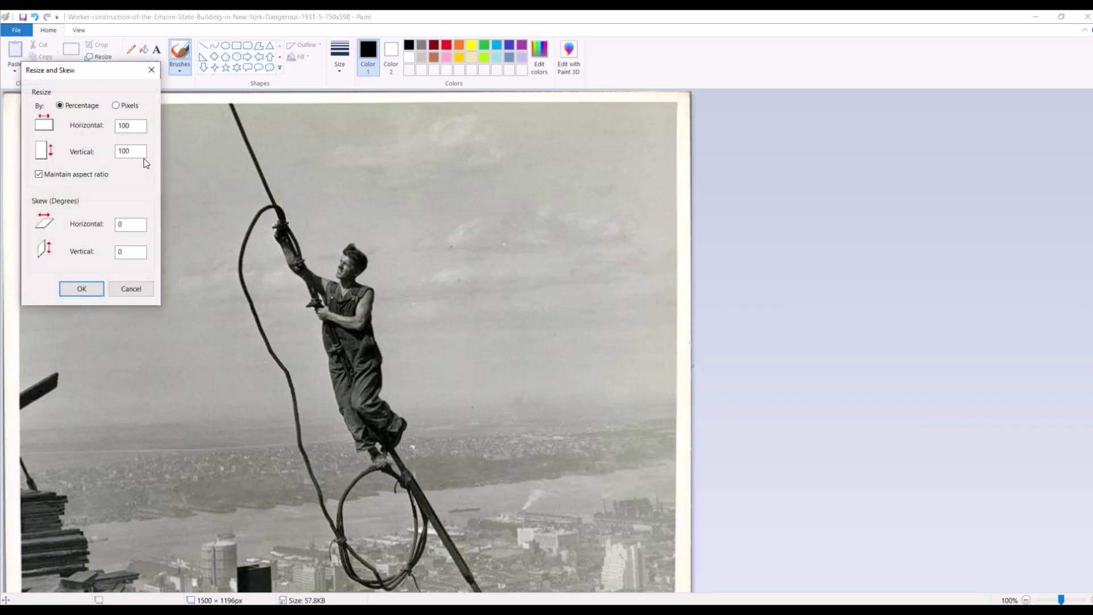
type("400")
key("Return")
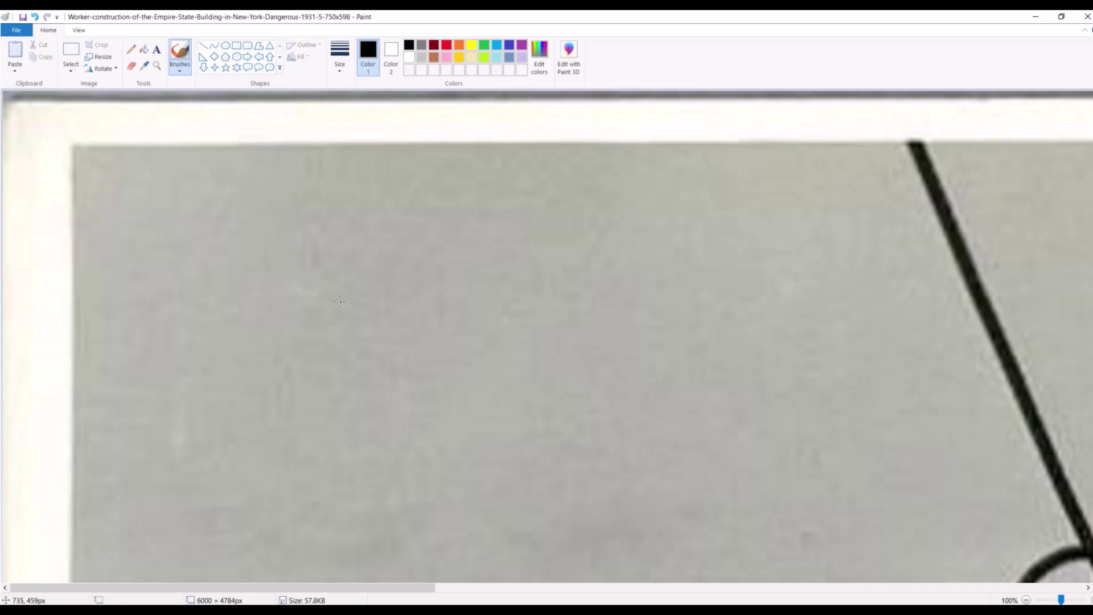
scroll(176, 205, "down", 3)
scroll(338, 302, "up", 1)
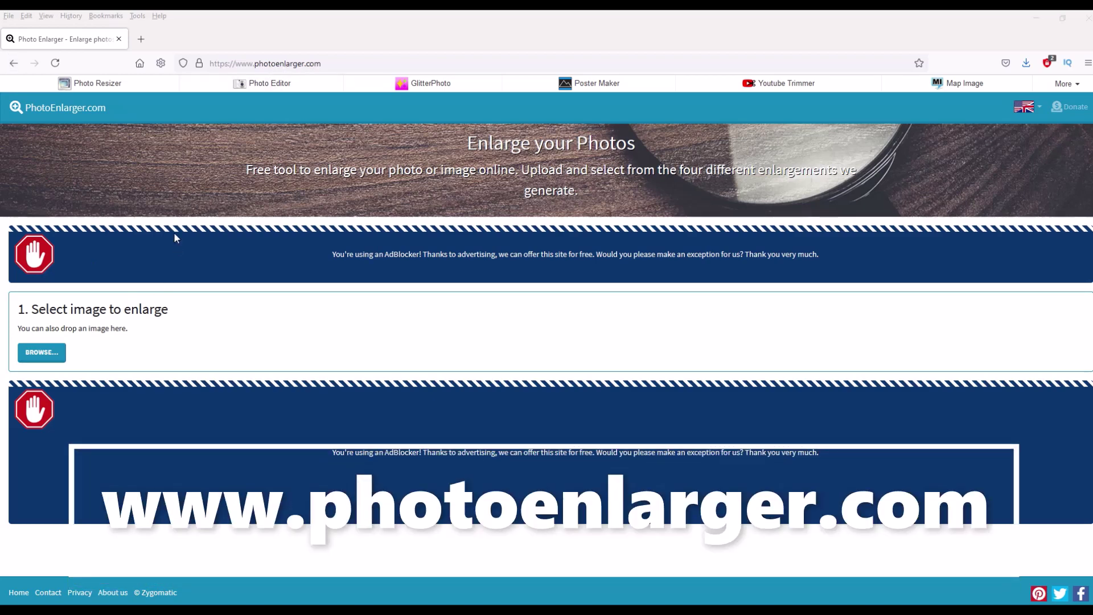
Upload the worker JPG and set the enlargement slider to 546% for 4095 × 3265 px
left_click(45, 357)
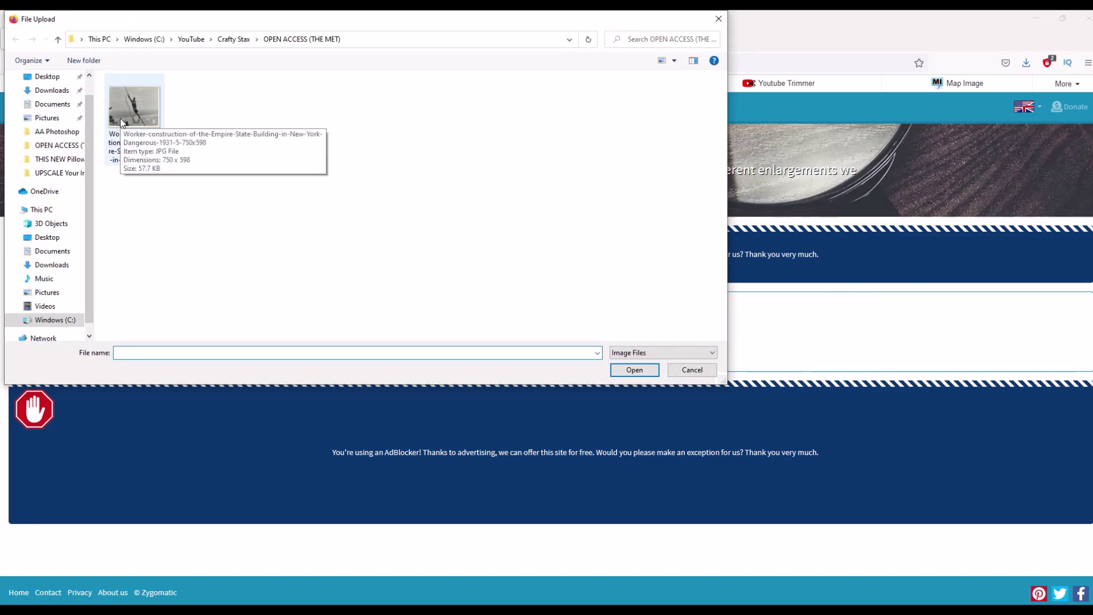
double_click(121, 118)
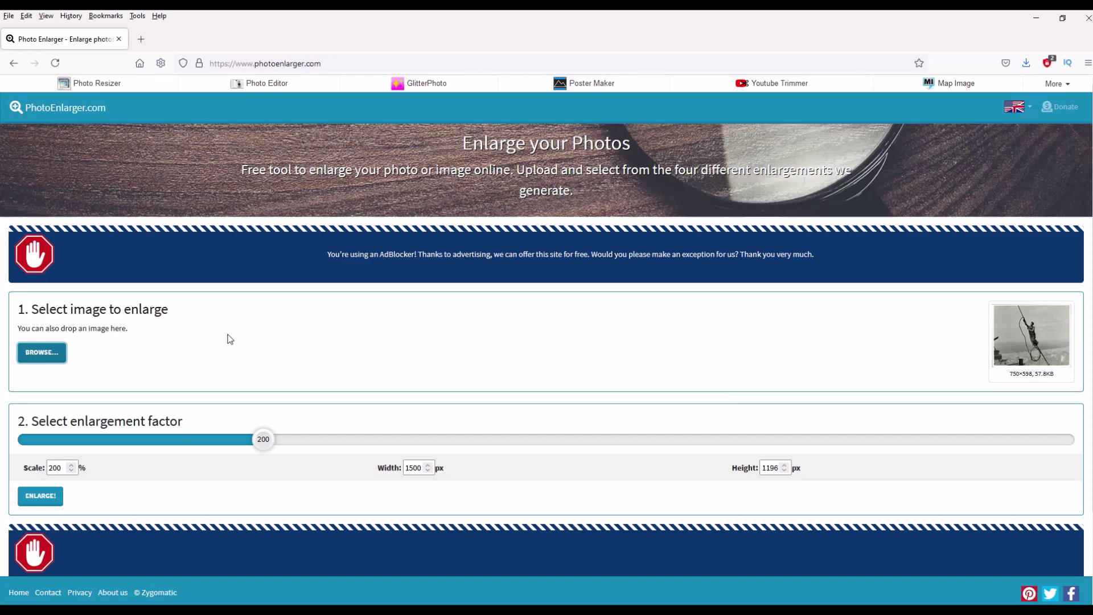
scroll(225, 339, "down", 1)
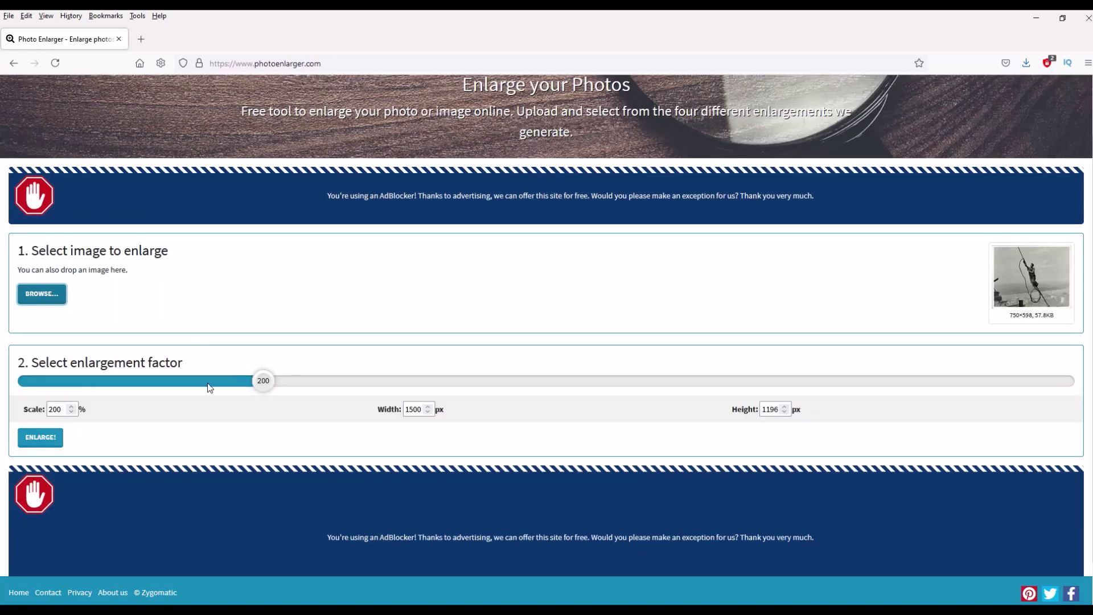
left_click_drag(262, 386, 1075, 379)
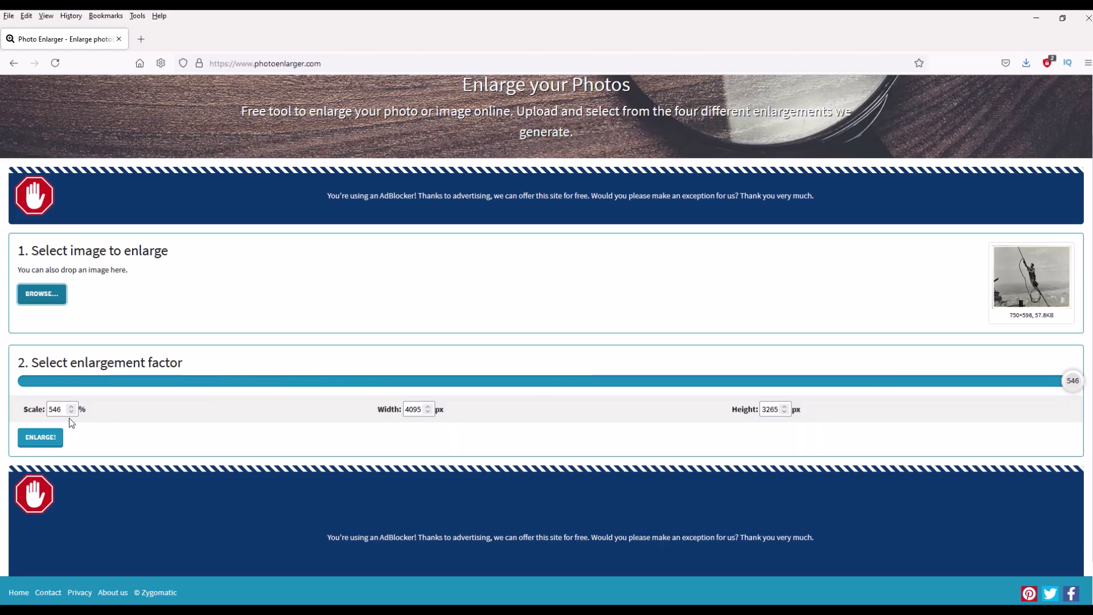
Generate the four 4095 × 3265 enlargements and scroll through the results
left_click(40, 438)
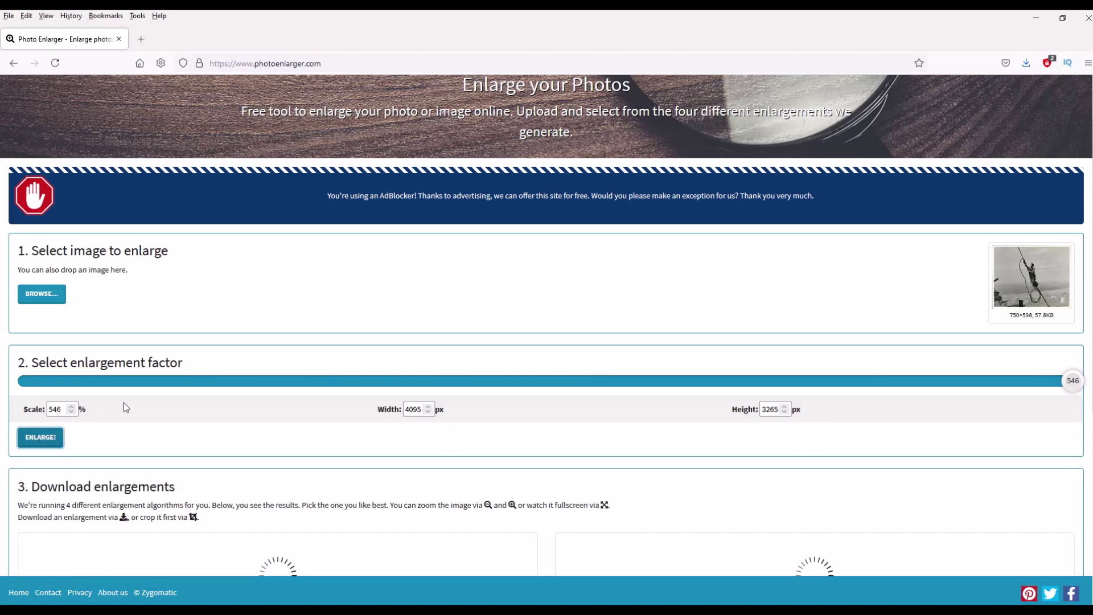
scroll(124, 402, "down", 4)
scroll(126, 401, "down", 6)
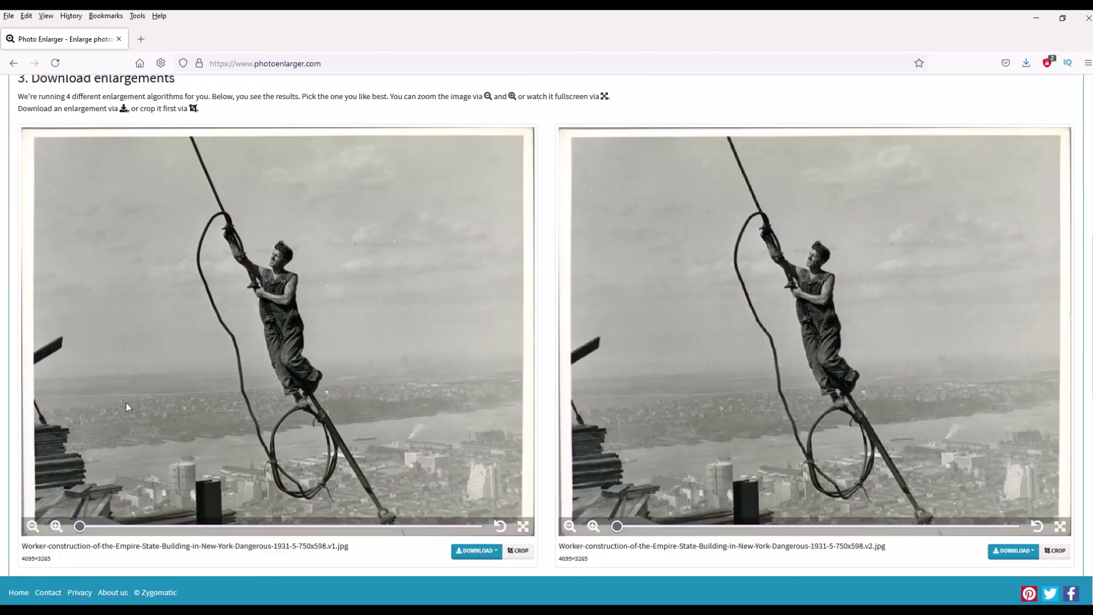
scroll(127, 405, "down", 6)
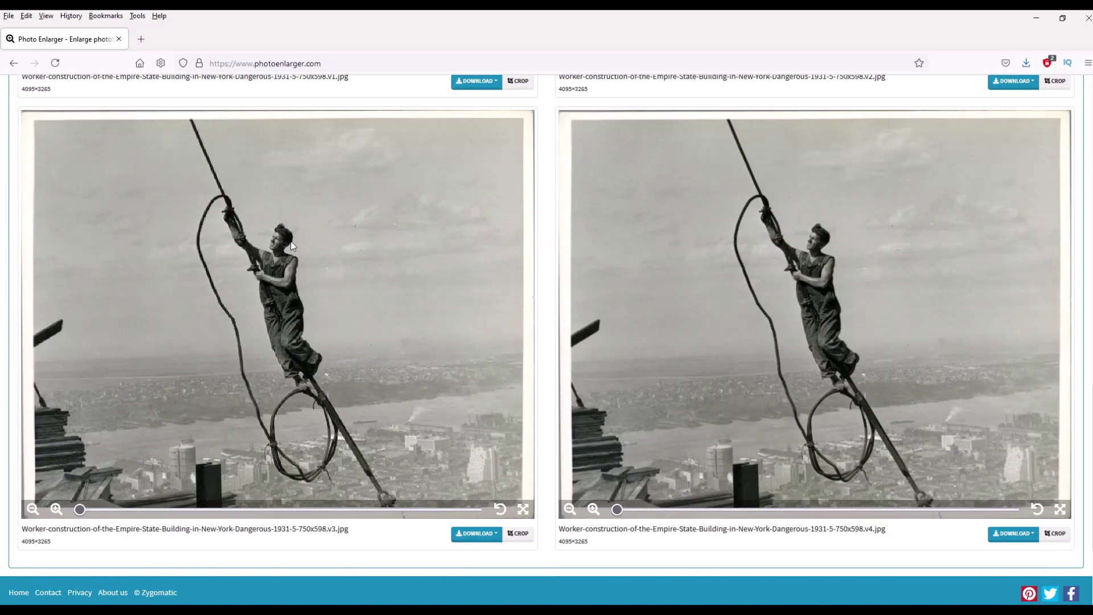
scroll(816, 319, "down", 1)
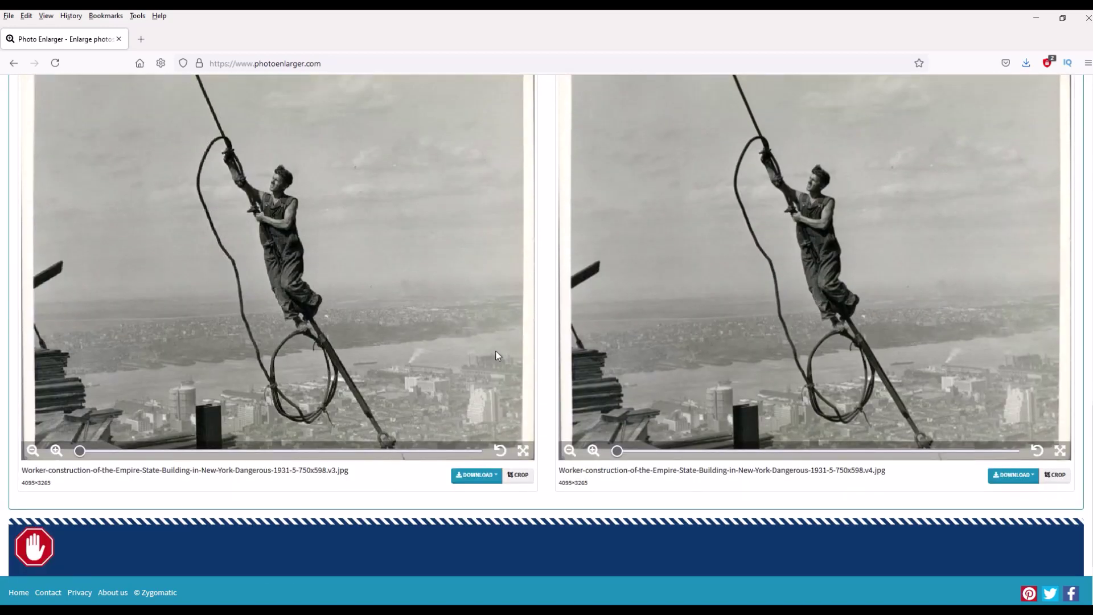
scroll(497, 355, "up", 9)
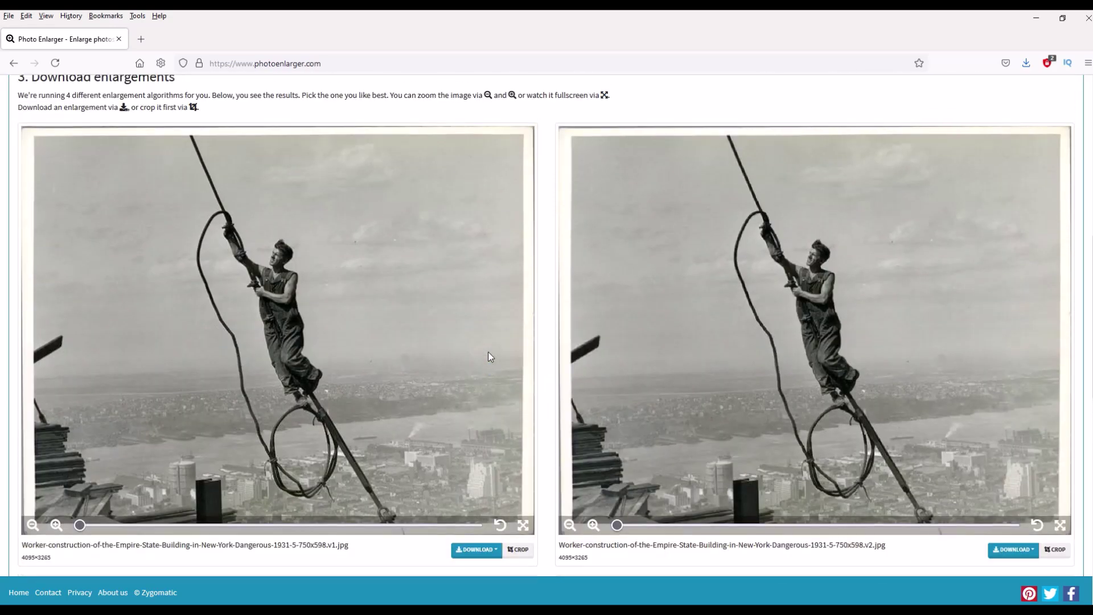
scroll(740, 319, "down", 2)
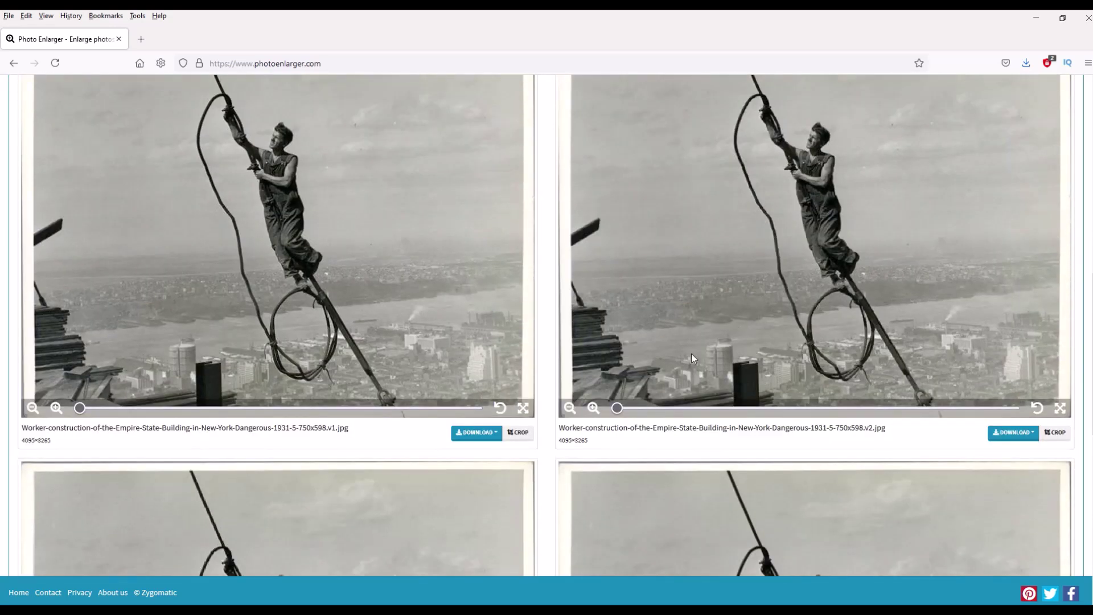
Zoom the second and first enlargements in on the worker's head and face
left_click(593, 407)
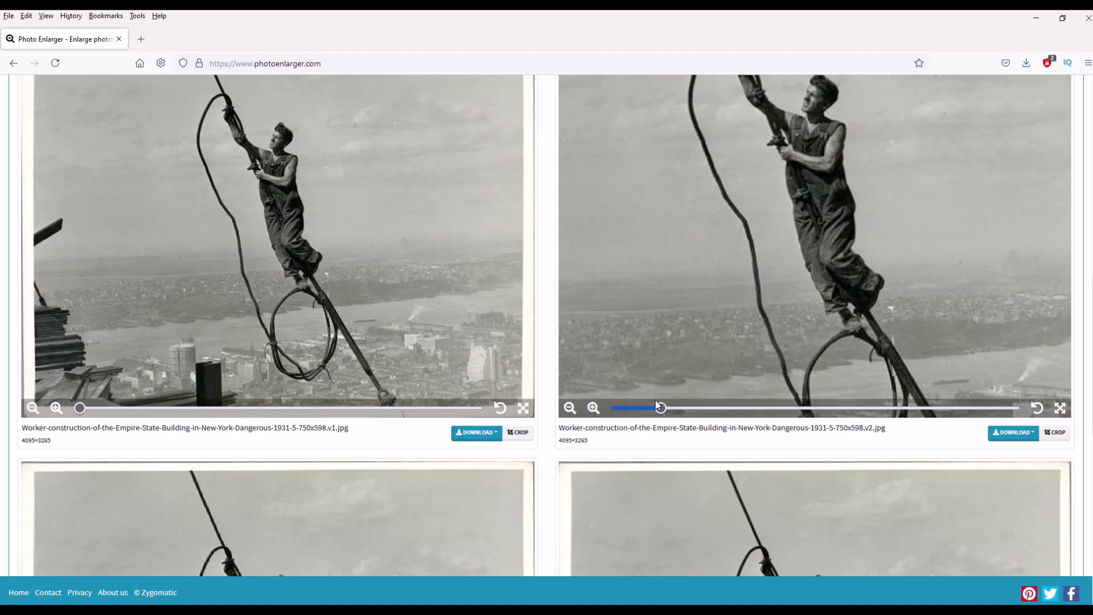
left_click_drag(656, 401, 795, 408)
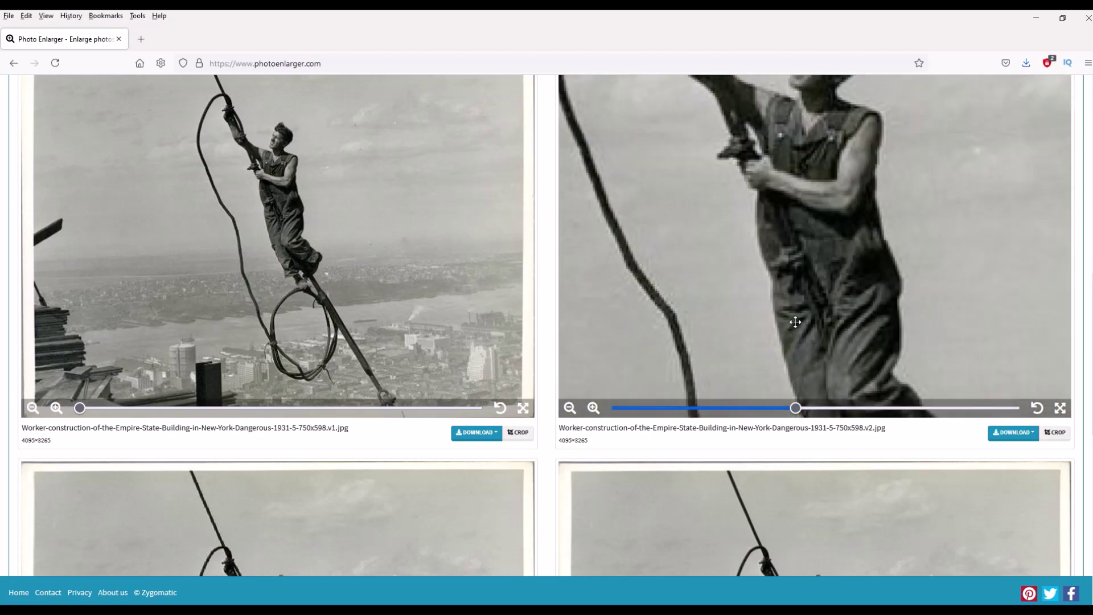
left_click_drag(795, 322, 794, 436)
left_click_drag(80, 407, 342, 408)
left_click_drag(305, 288, 313, 350)
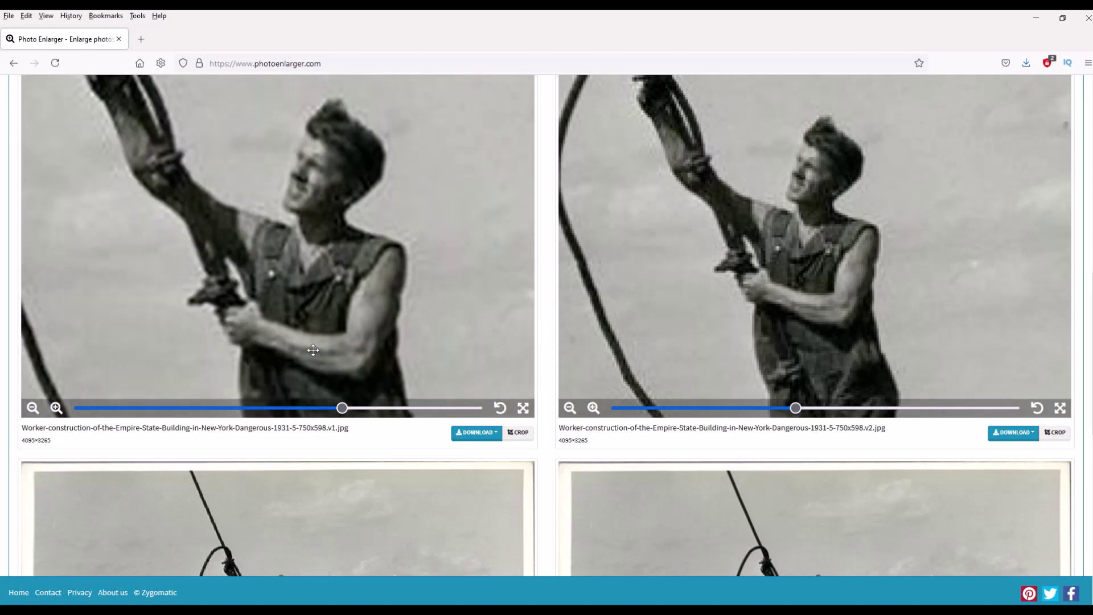
Zoom the third and fourth enlargements in on the worker's face, torso and rope
scroll(305, 393, "down", 7)
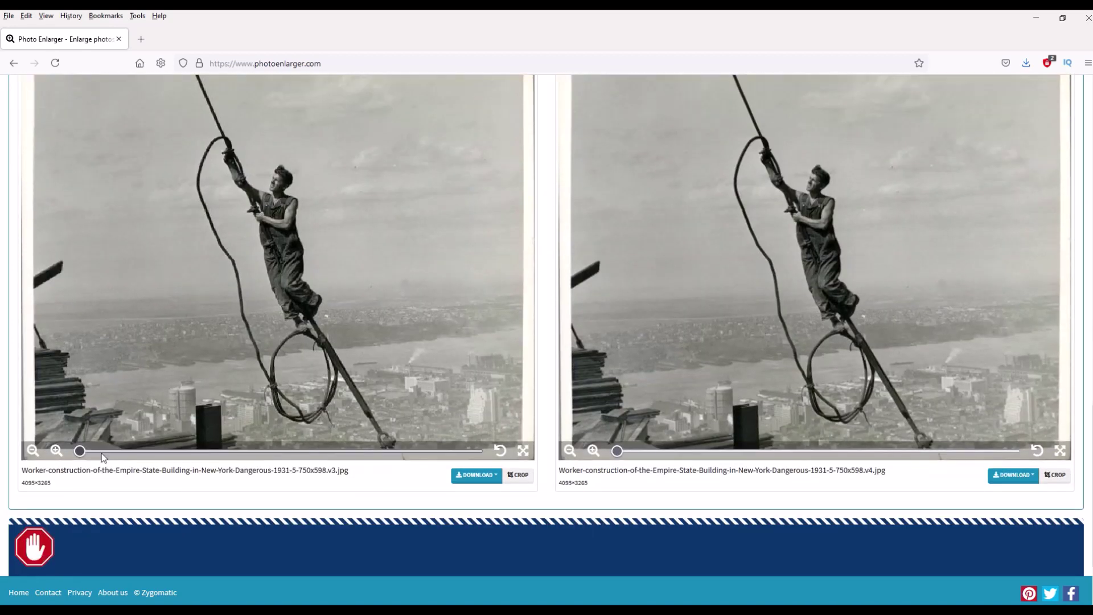
left_click_drag(79, 451, 302, 451)
left_click_drag(324, 256, 331, 339)
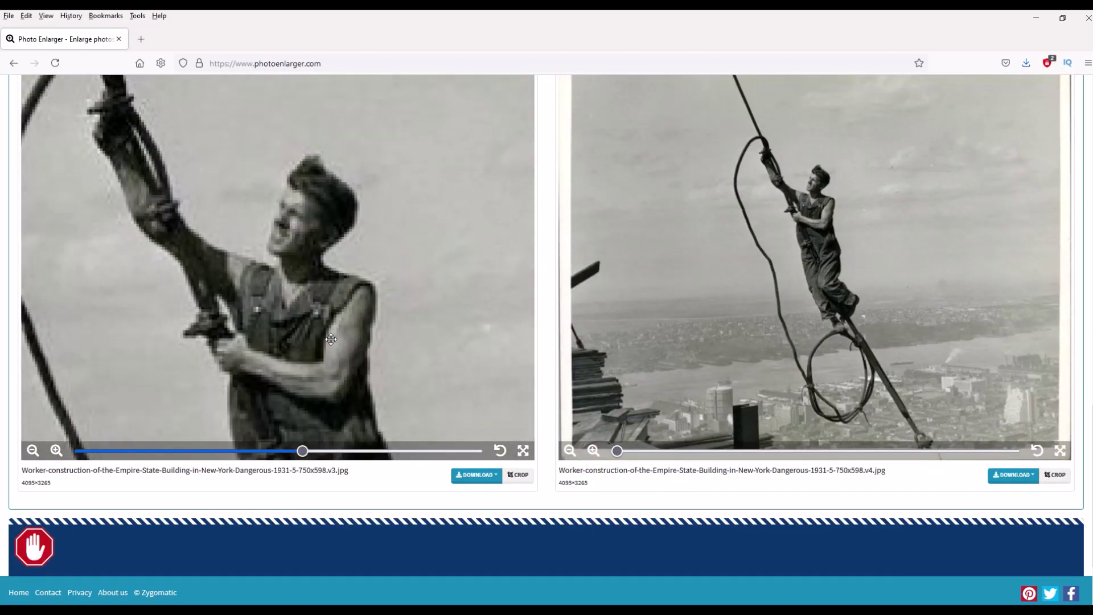
left_click_drag(617, 451, 764, 451)
left_click_drag(765, 326, 832, 400)
left_click_drag(606, 214, 692, 322)
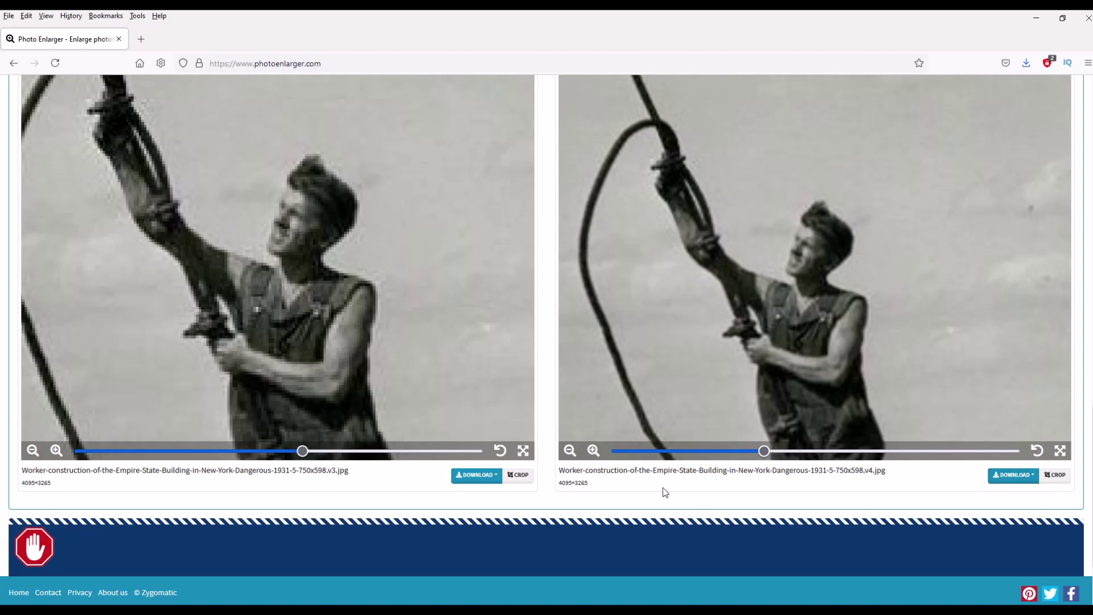
left_click_drag(561, 482, 586, 483)
left_click(610, 481)
scroll(337, 313, "up", 15)
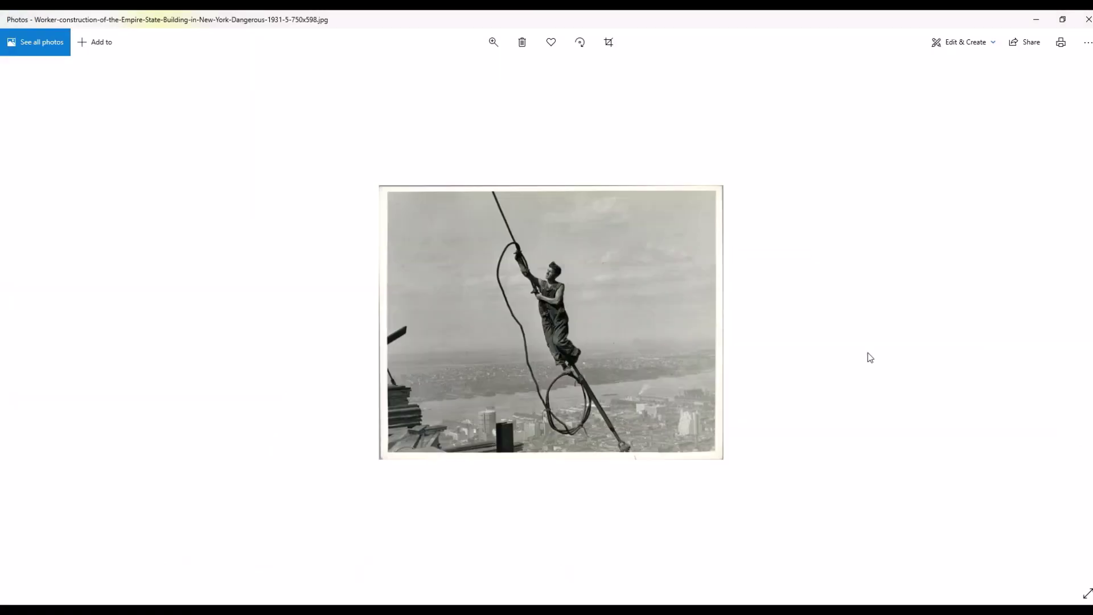
Zoom in on the original 750 × 598 worker photo for comparison
scroll(870, 357, "up", 3)
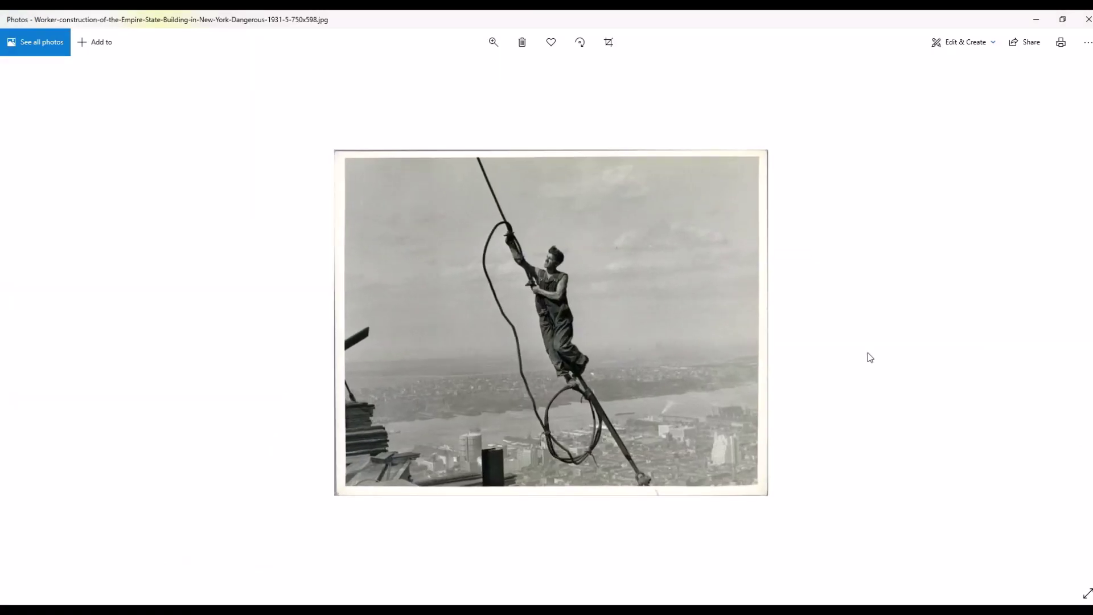
scroll(870, 357, "up", 1)
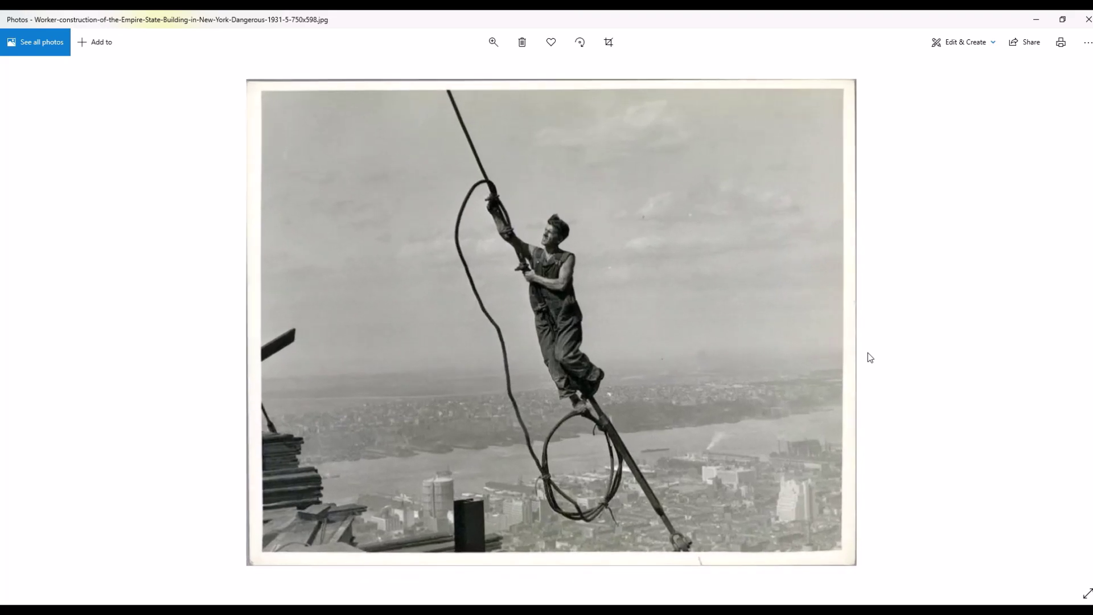